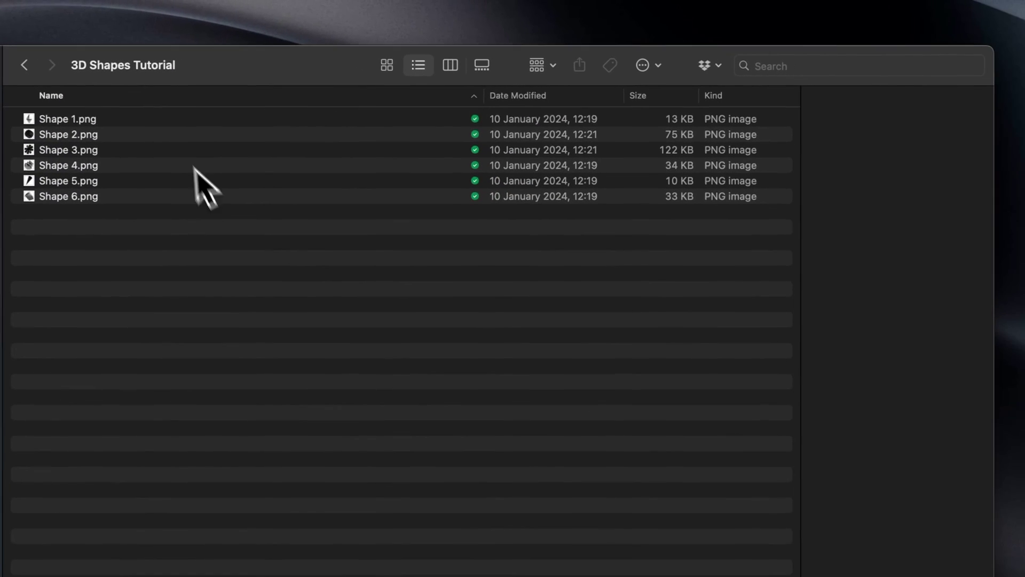
Step: Preview Shape 1.png, Shape 2.png and Shape 3.png in Finder's preview pane
left_click(528, 206)
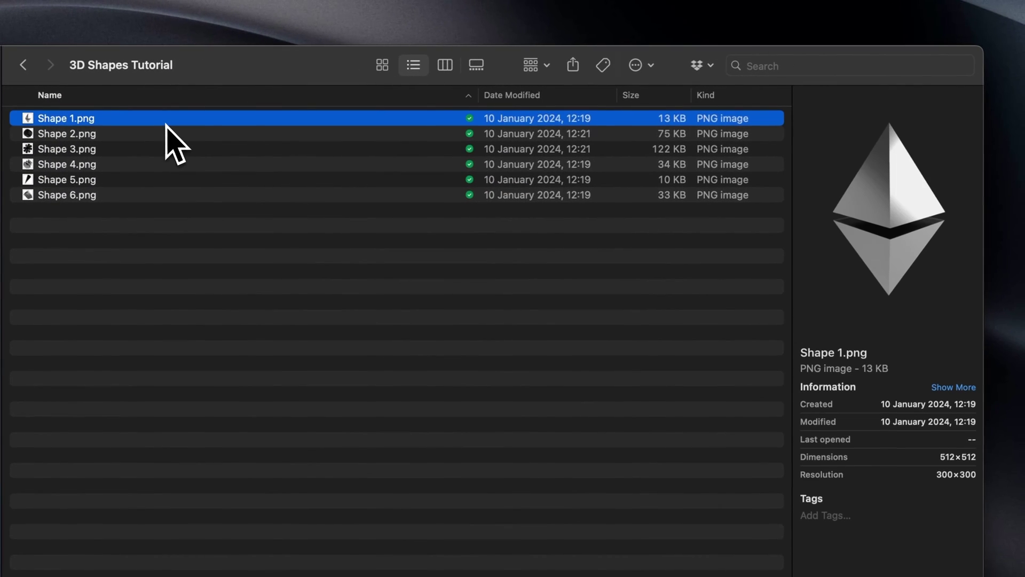
left_click(163, 135)
left_click(163, 149)
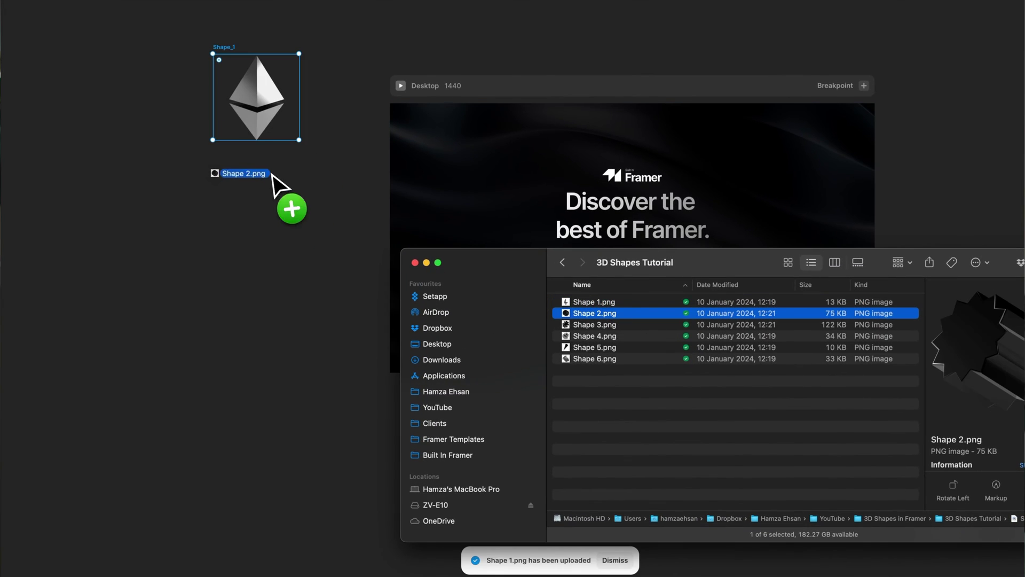
Step: Drag the six shape PNGs from Finder onto the Framer canvas
left_click_drag(593, 325, 270, 172)
left_click_drag(542, 313, 258, 246)
left_click_drag(594, 336, 264, 327)
left_click(595, 347)
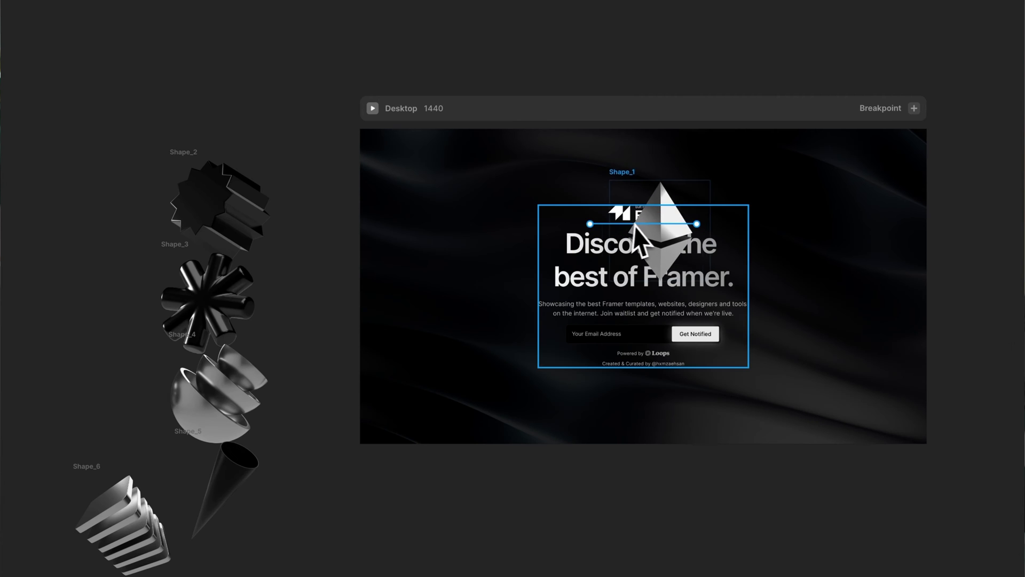
left_click_drag(649, 230, 648, 213)
Step: Set Shape_1 to Absolute and place the pyramid and Shape_2 in the hero
left_click(883, 214)
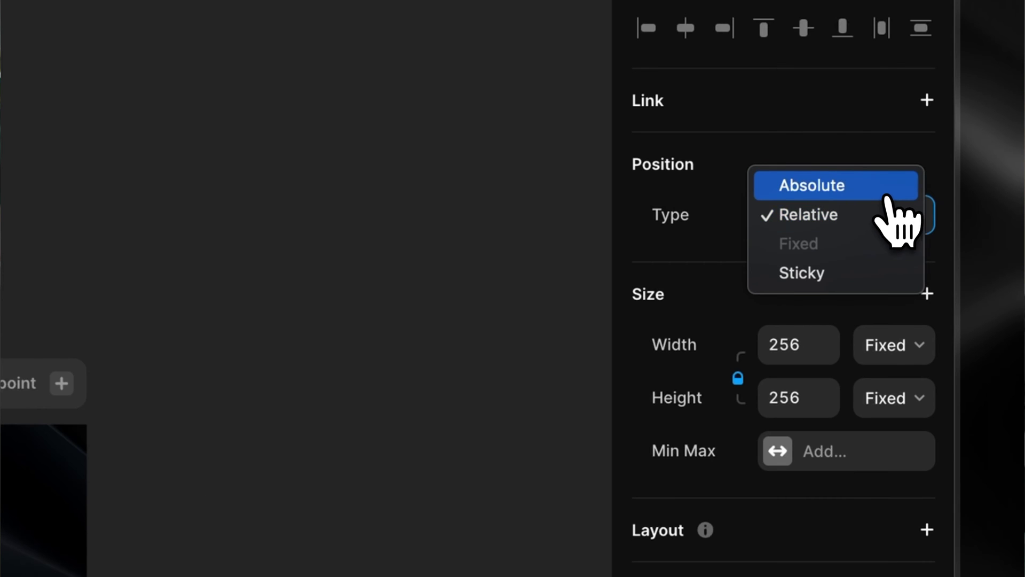
left_click(886, 192)
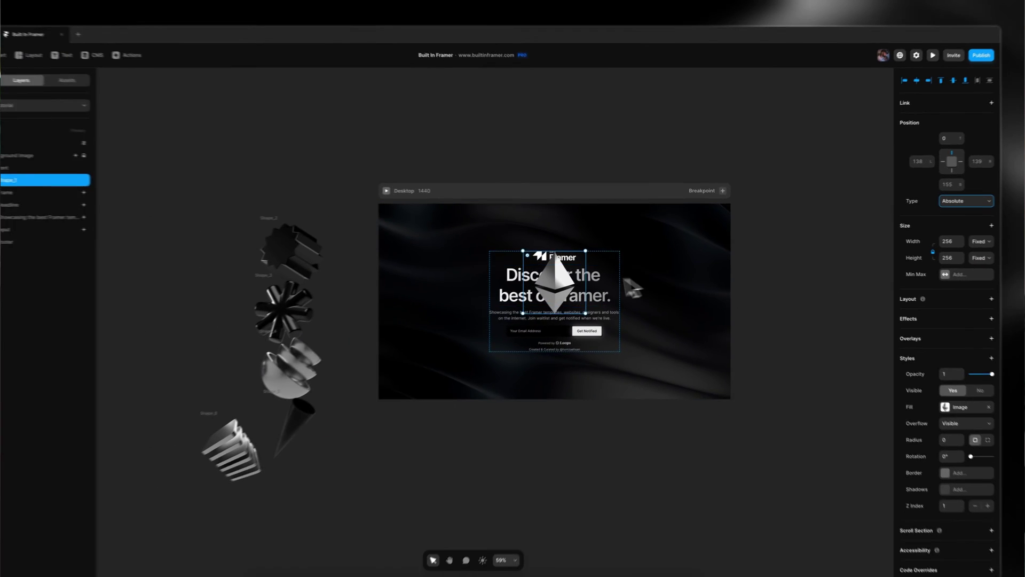
left_click_drag(607, 267, 561, 302)
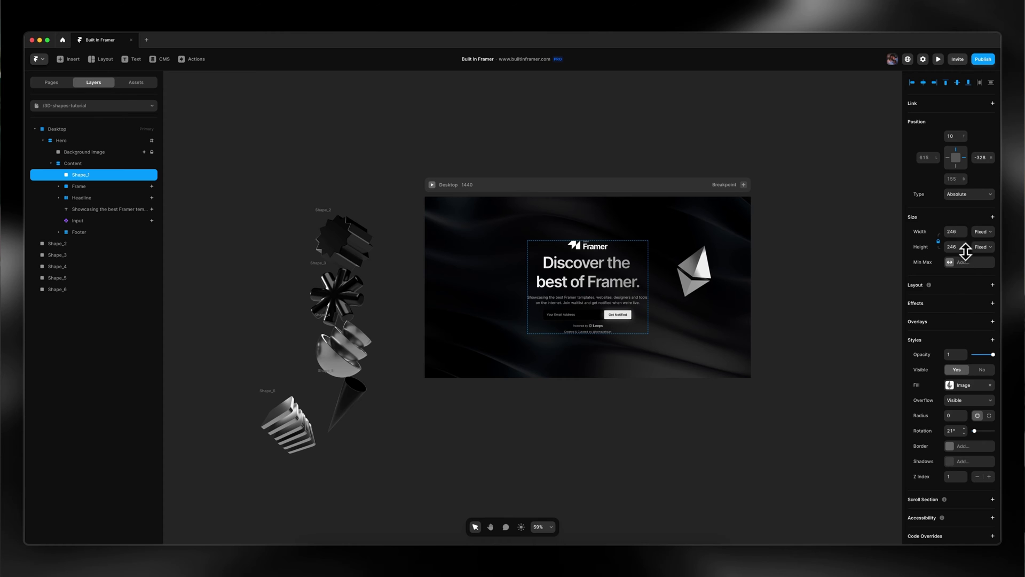
left_click_drag(342, 240, 354, 282)
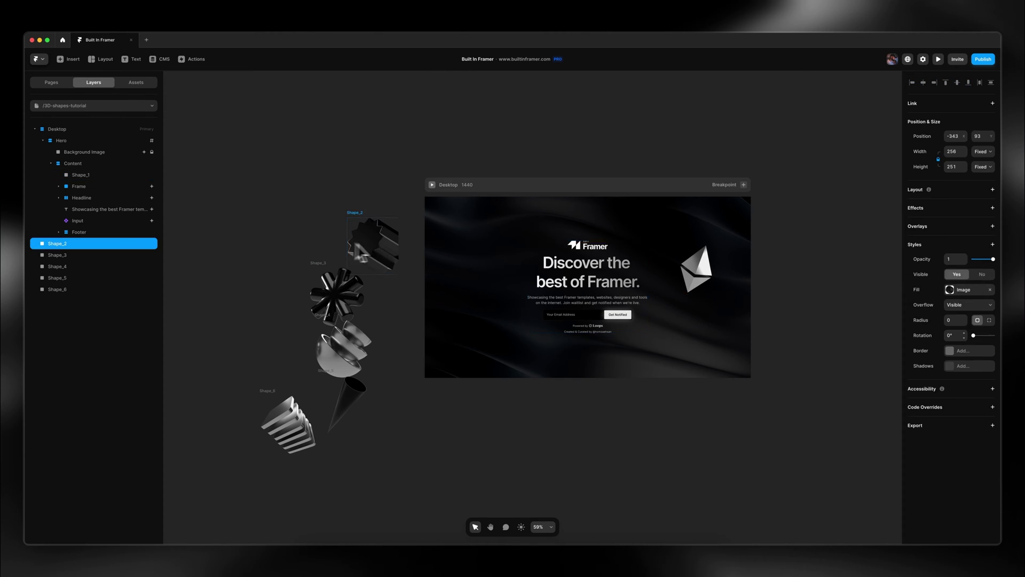
Step: Set Shape_3 and Shape_4 to Absolute and move Shape_4 into the hero content
left_click(980, 138)
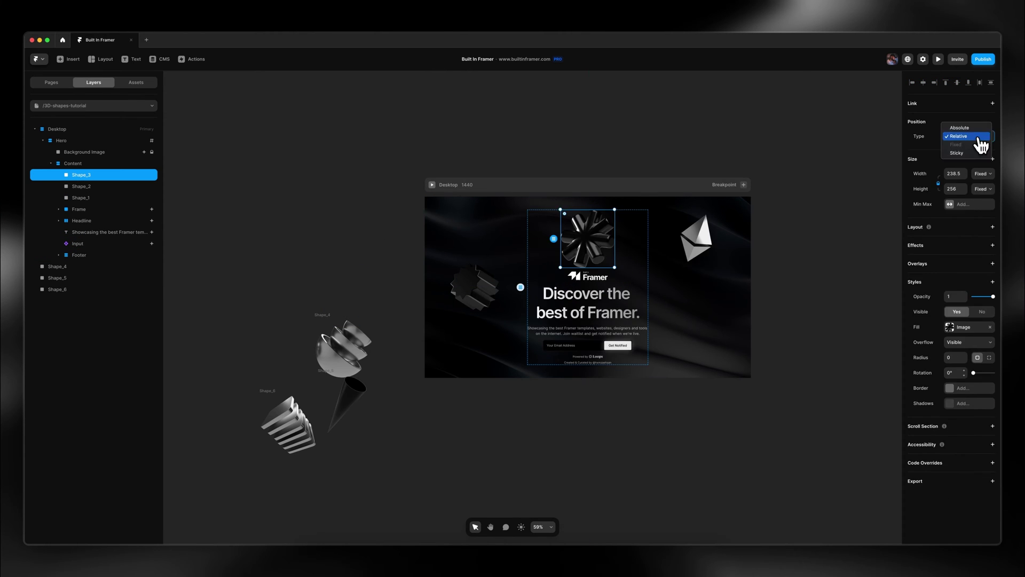
left_click(959, 128)
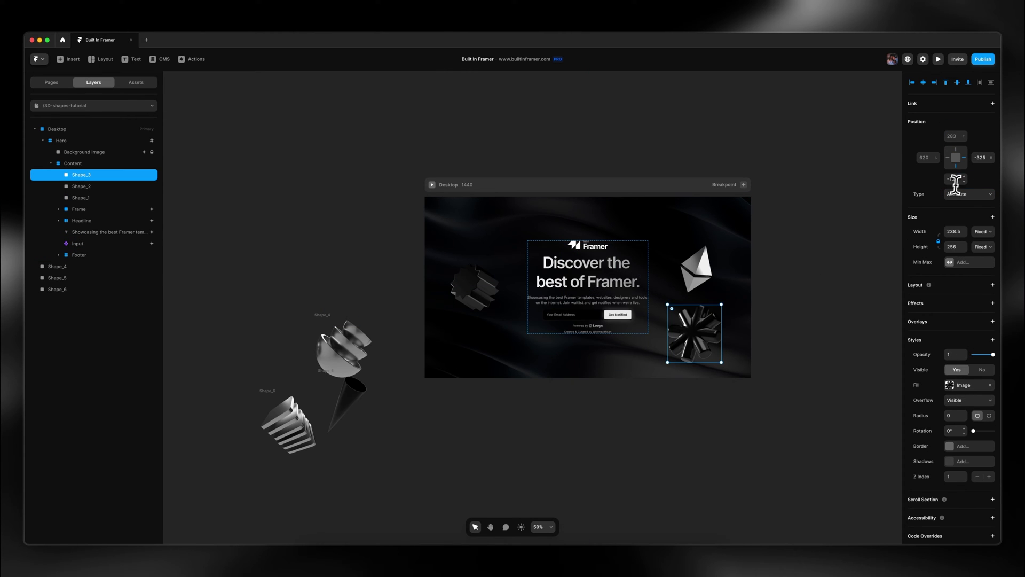
left_click_drag(342, 347, 608, 229)
left_click(974, 137)
left_click(960, 128)
Step: Move the cone and Shape_6 into the hero content, both absolutely positioned
left_click_drag(350, 397, 607, 320)
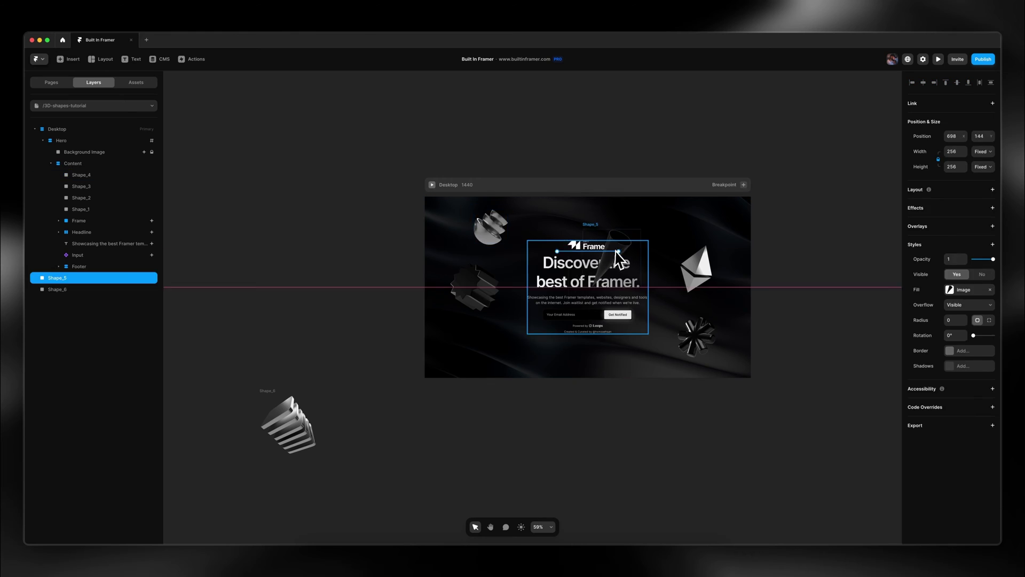
left_click(973, 138)
left_click(960, 127)
left_click(339, 423)
left_click_drag(288, 424, 607, 230)
left_click(974, 138)
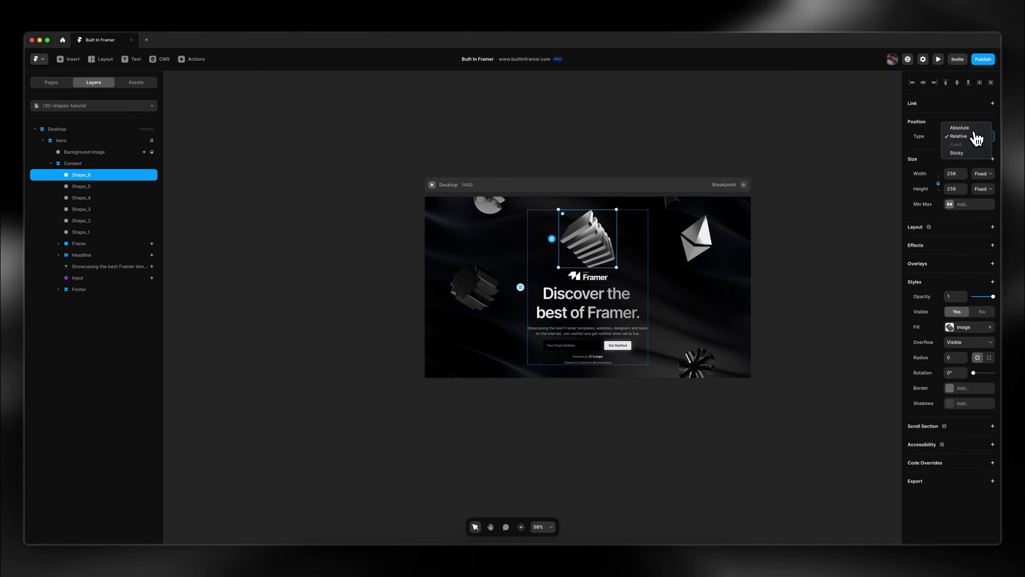
left_click(960, 127)
left_click(349, 327)
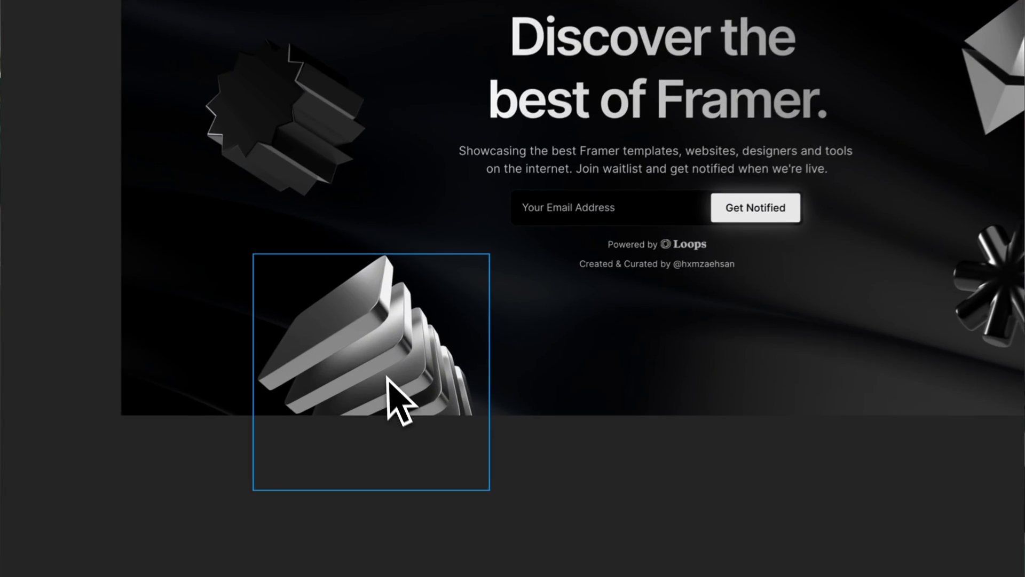
Step: Add a Blur filter of 8 to the ribbed block
left_click(935, 112)
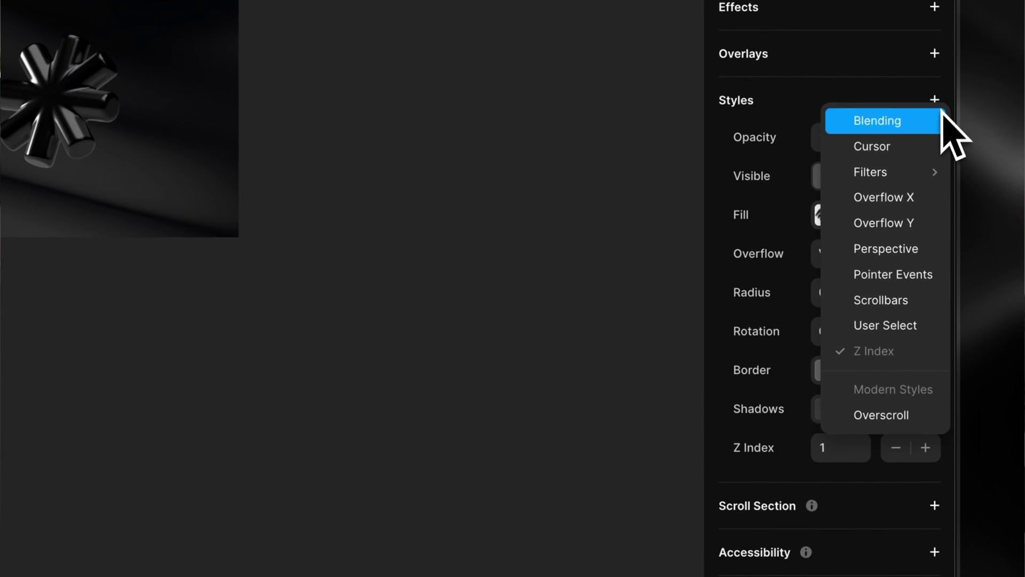
mouse_move(930, 161)
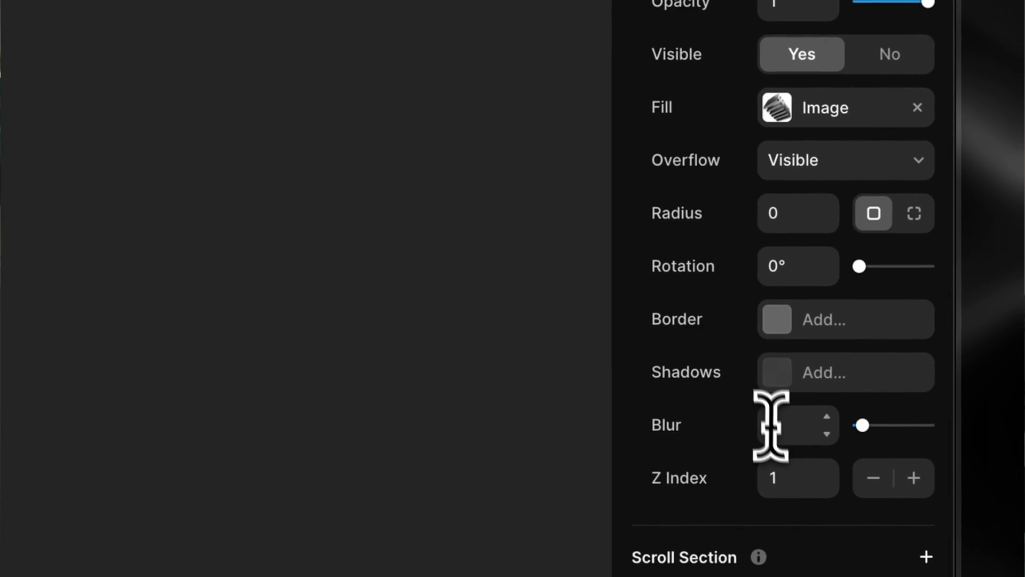
left_click(781, 429)
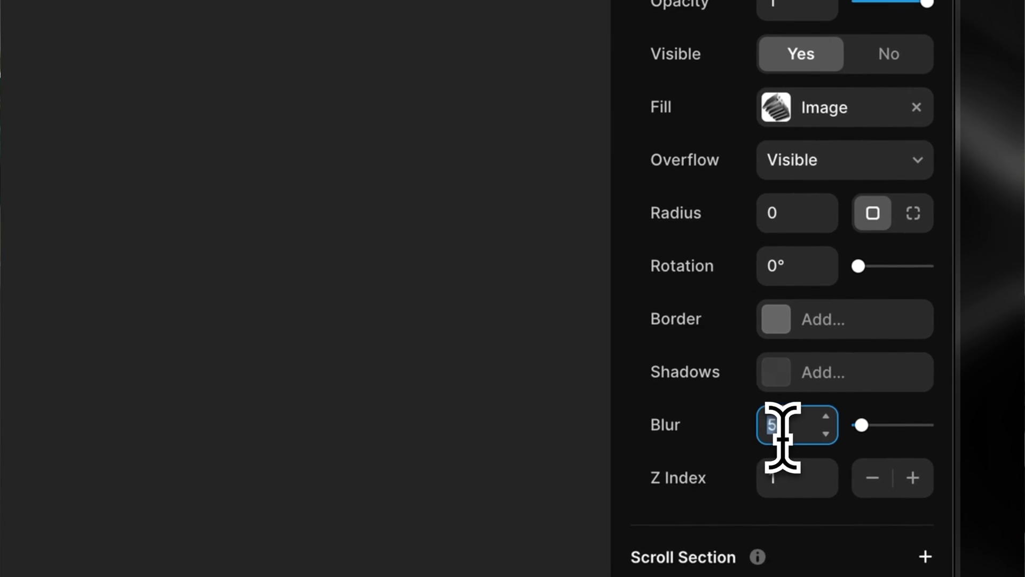
type("8")
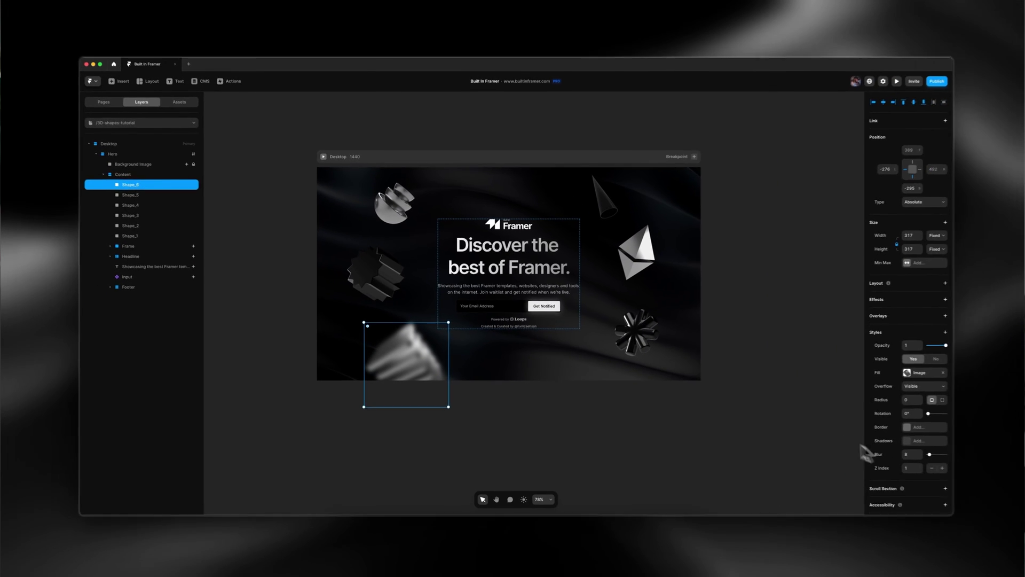
left_click(760, 414)
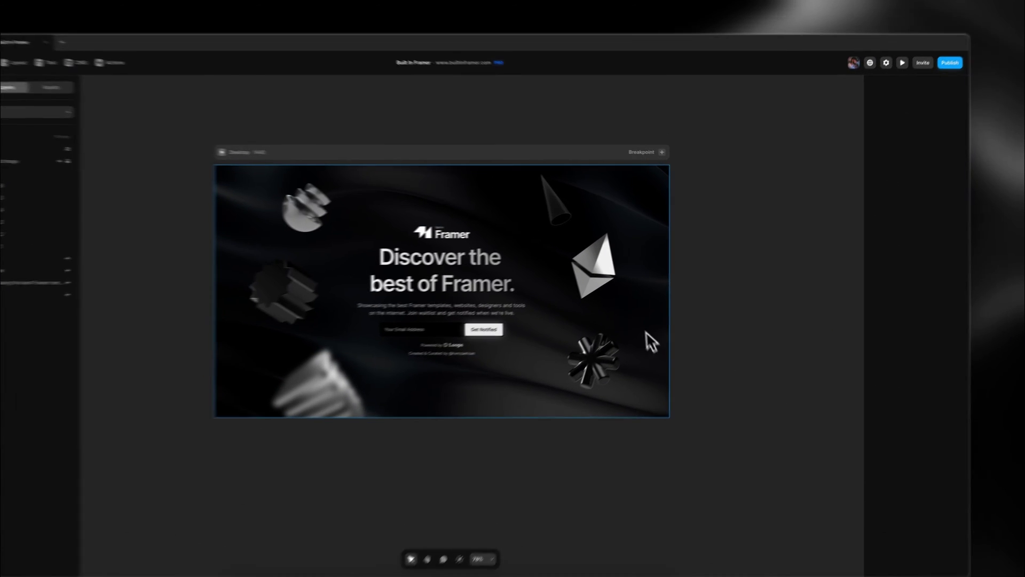
Step: Add Blur filters to the cone, the top-left sphere and the star
left_click(599, 203)
left_click(929, 333)
left_click(895, 433)
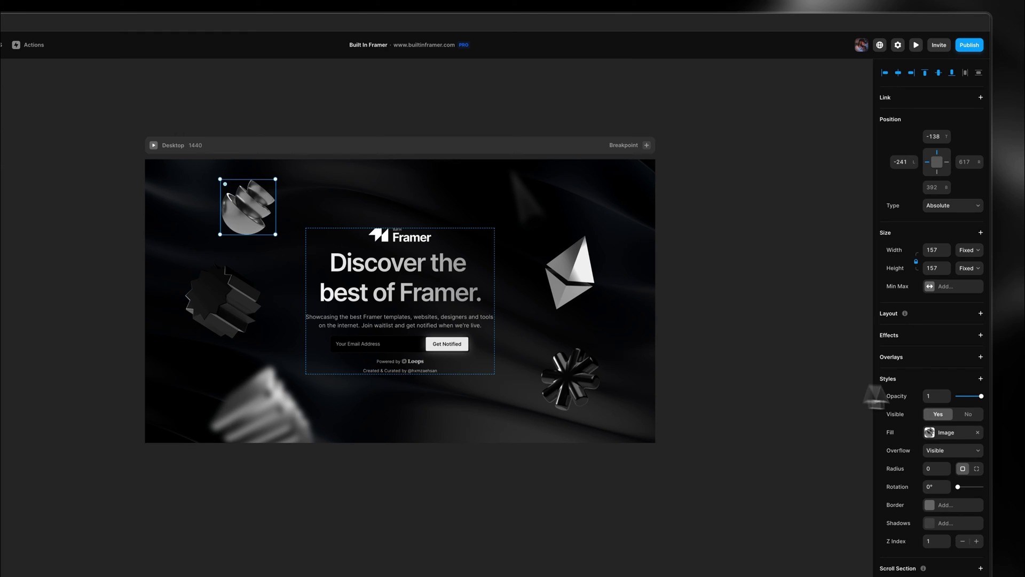
left_click(980, 378)
mouse_move(955, 410)
left_click(897, 410)
left_click(583, 394)
left_click(981, 378)
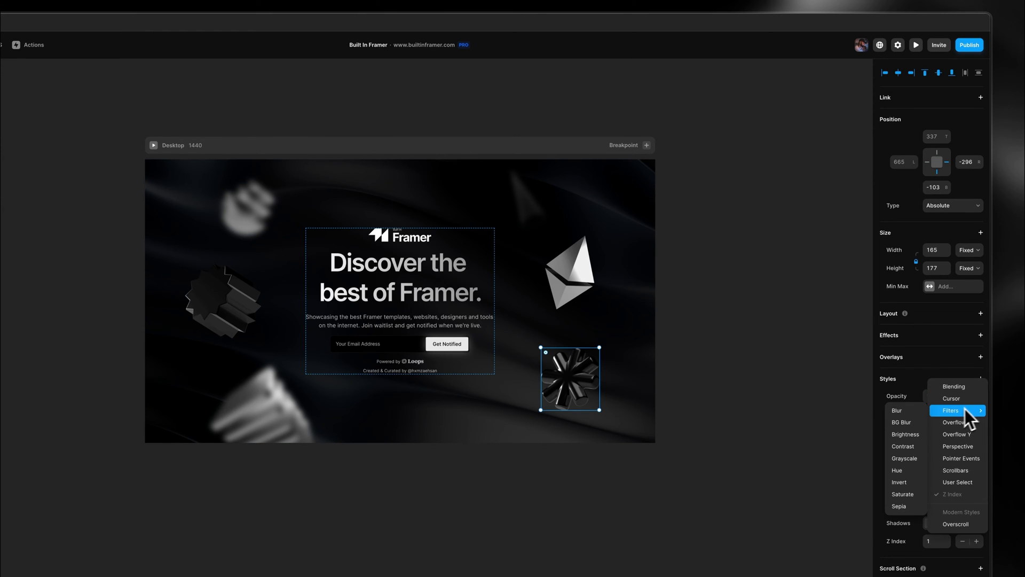
left_click(897, 410)
left_click(774, 454)
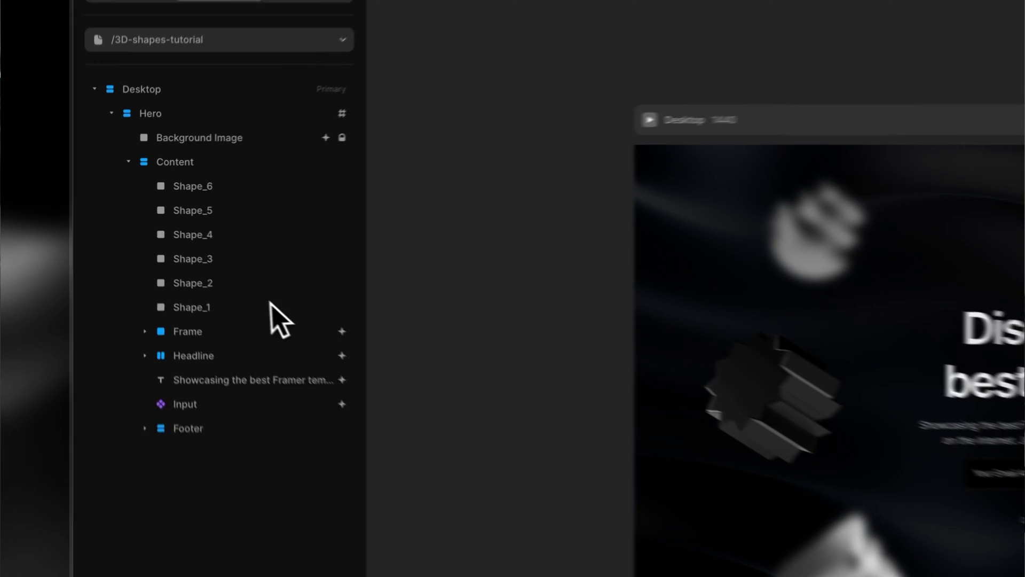
Step: Add a Drag effect to the pyramid shape Shape_1
left_click(266, 309)
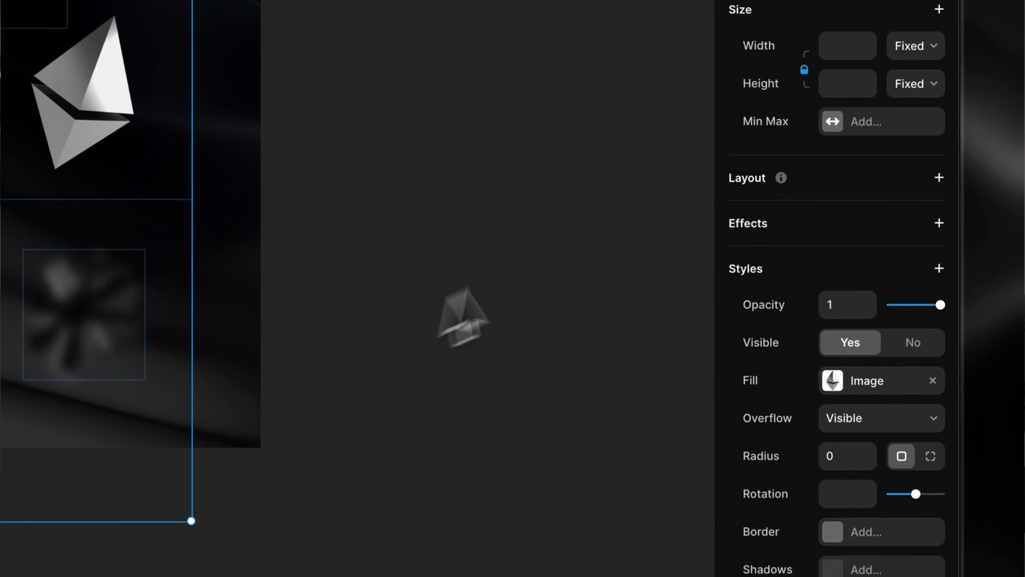
left_click(935, 222)
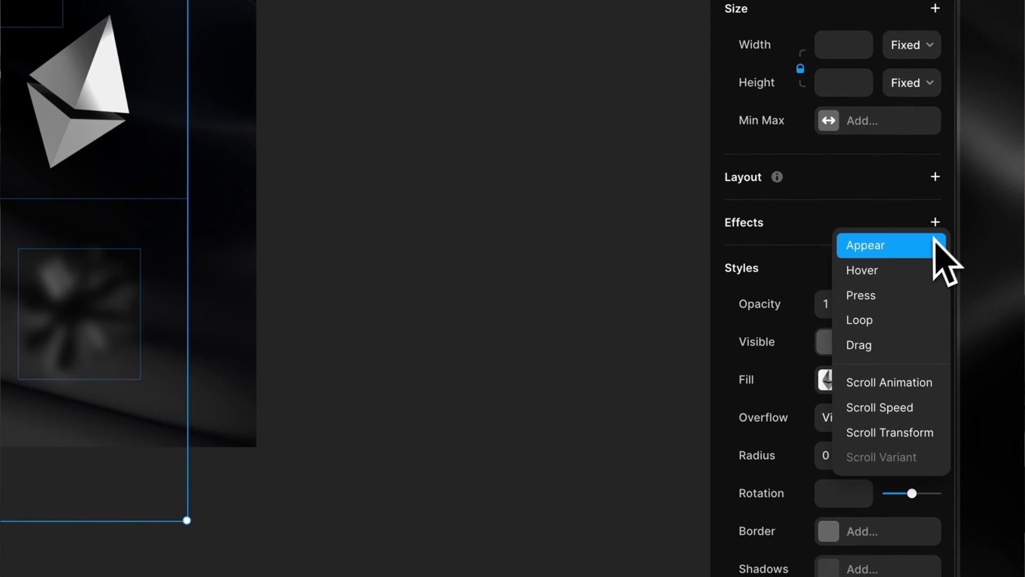
left_click(908, 345)
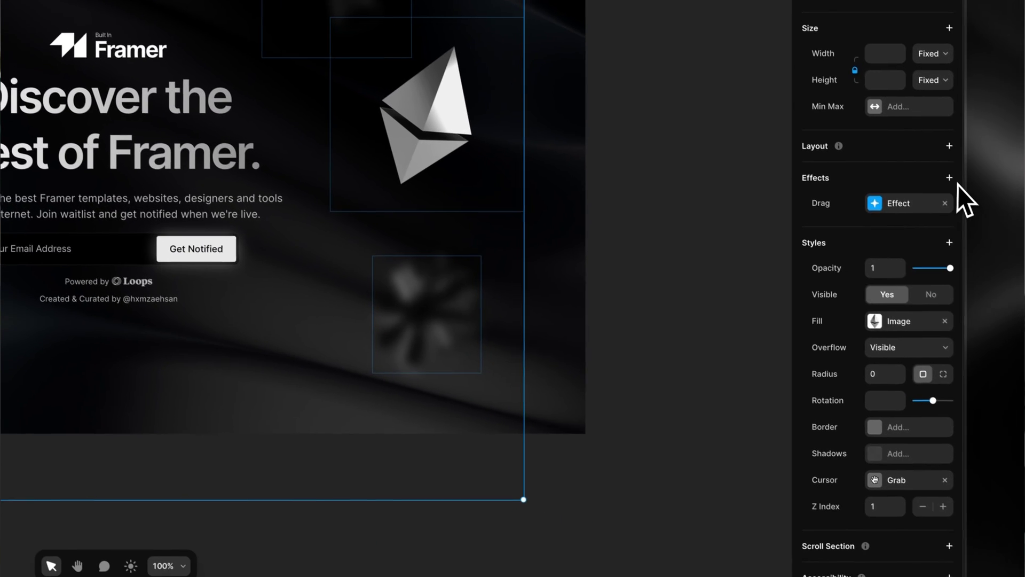
Step: Add a Mirror Loop effect with an Ease In Out transition lasting 5 seconds
left_click(943, 173)
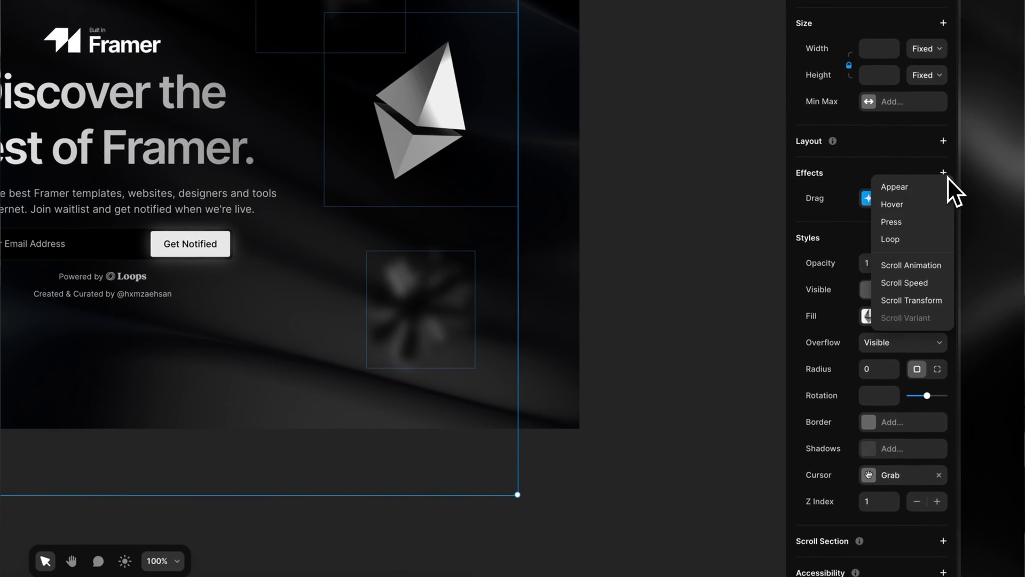
left_click(937, 242)
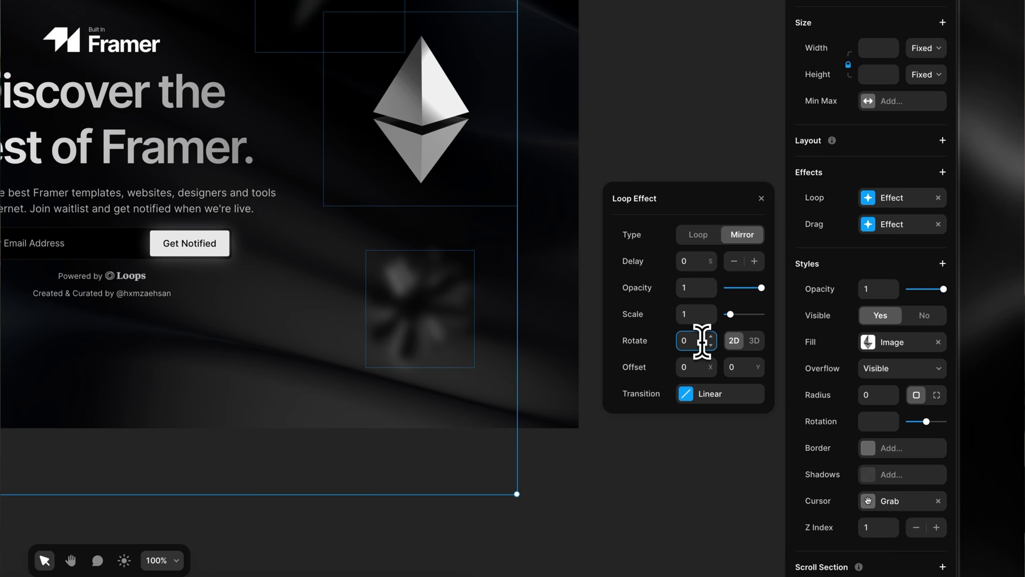
left_click(720, 394)
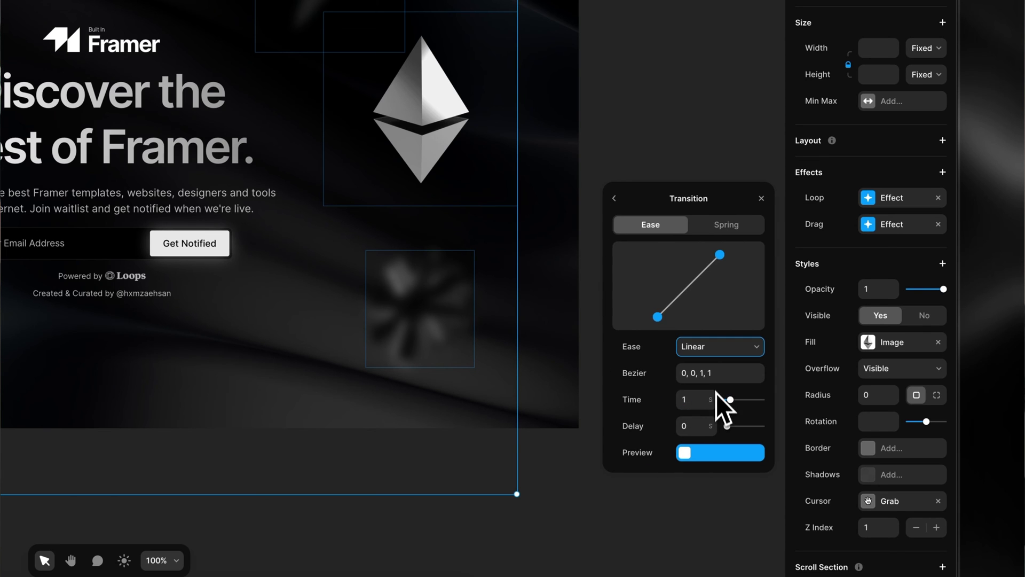
left_click(721, 355)
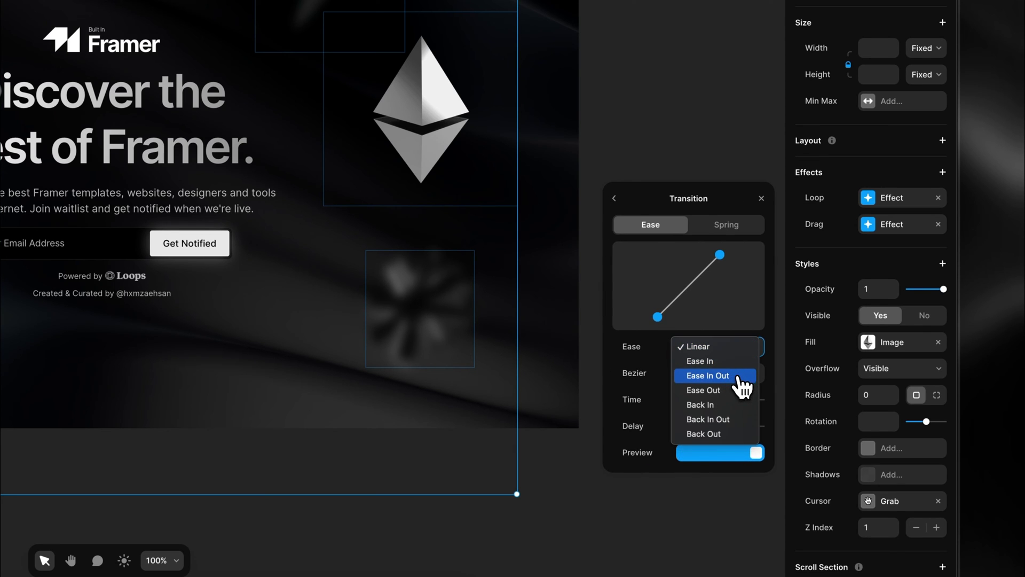
left_click(742, 377)
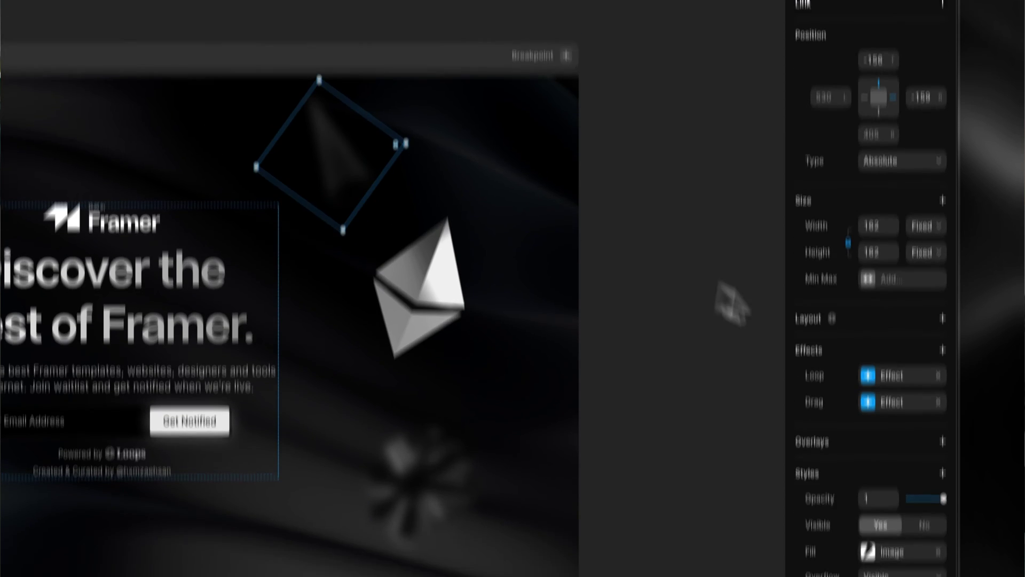
Step: Reopen the shape's Loop effect settings to adjust them
left_click(883, 261)
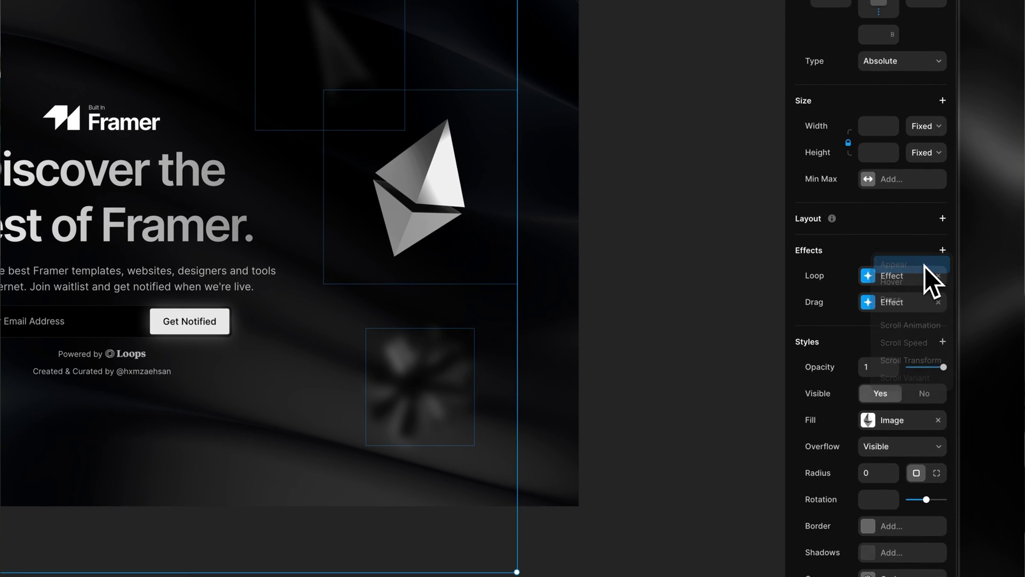
Step: Add an Appear effect from 0 opacity and scale, spring stiffness 200, damping 50
left_click(925, 266)
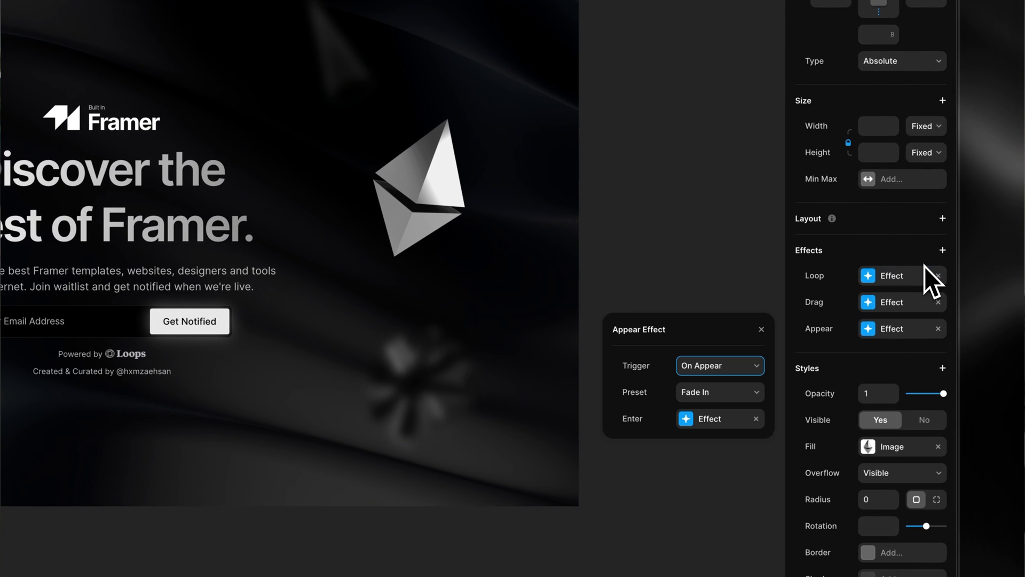
left_click(727, 421)
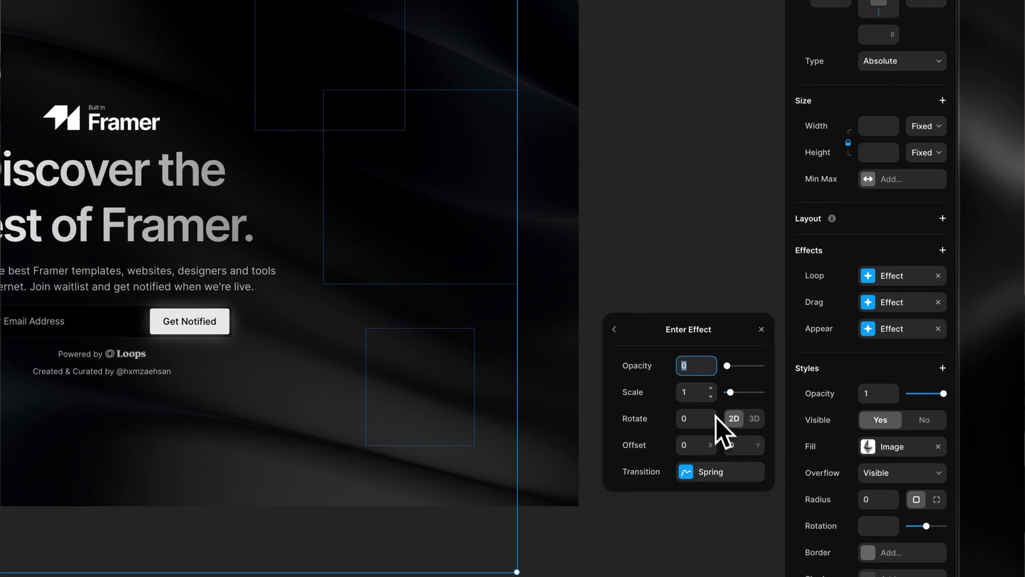
left_click(699, 393)
key("Return")
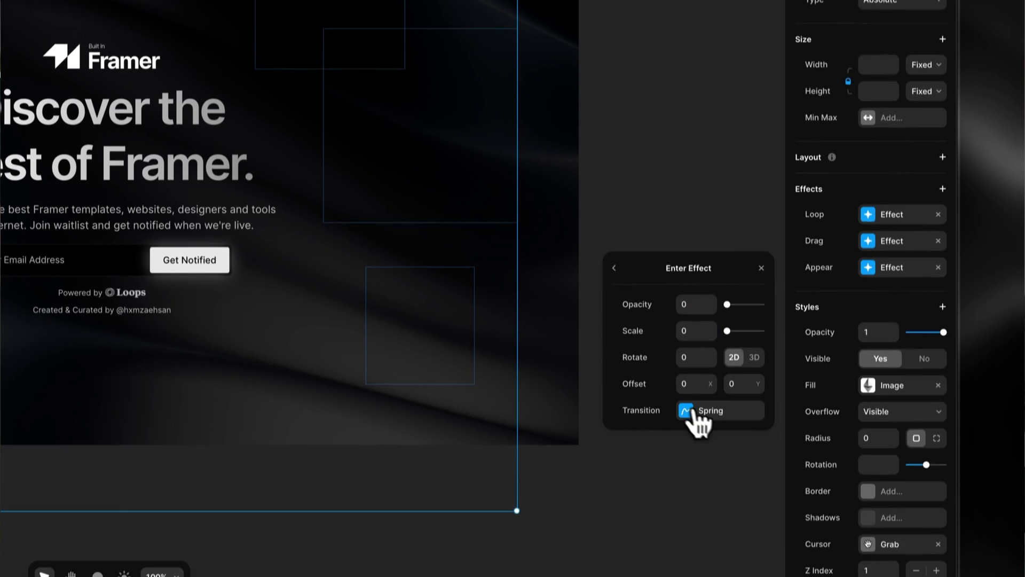
left_click(724, 475)
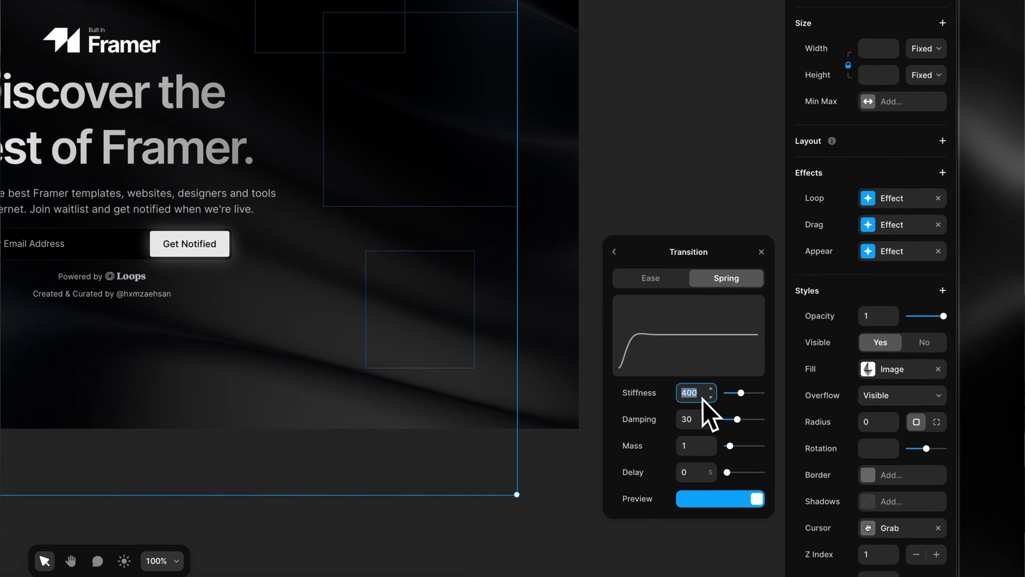
type("200")
left_click(699, 419)
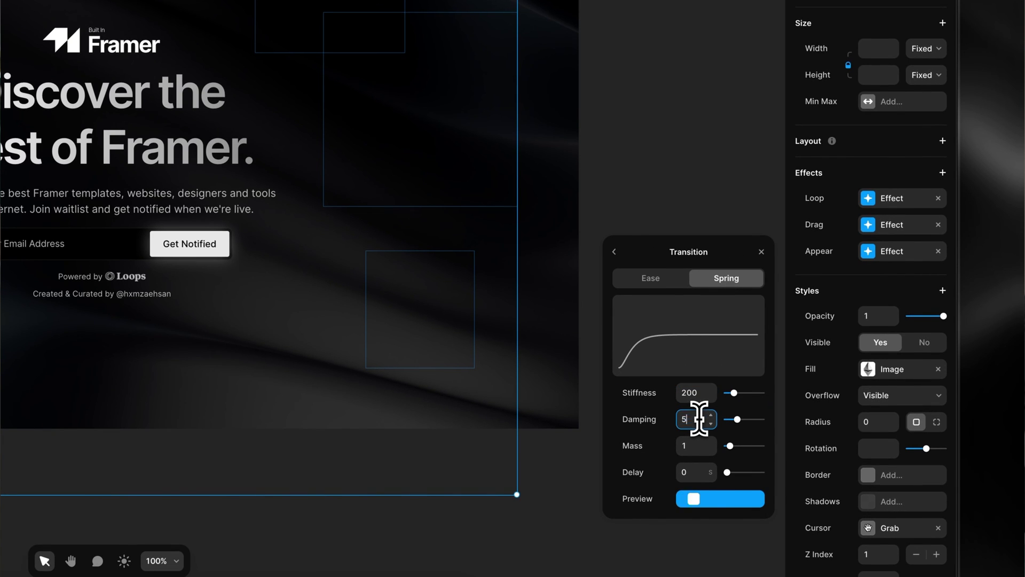
type("50")
key("Return")
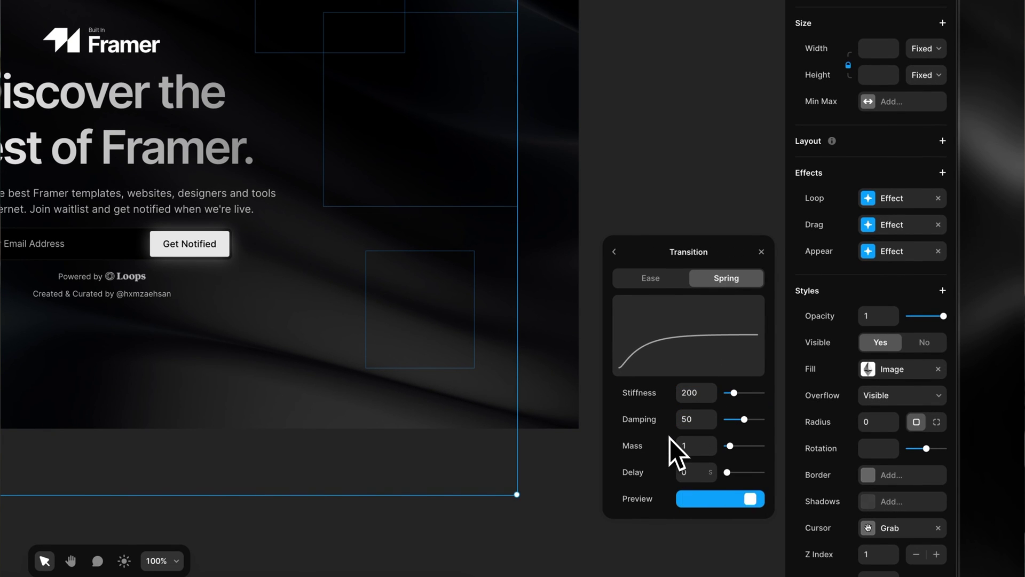
left_click(731, 230)
Step: Set appear delays of 0.2 s on the Ethereum shape and 0.4 s on the shape below
left_click(434, 128)
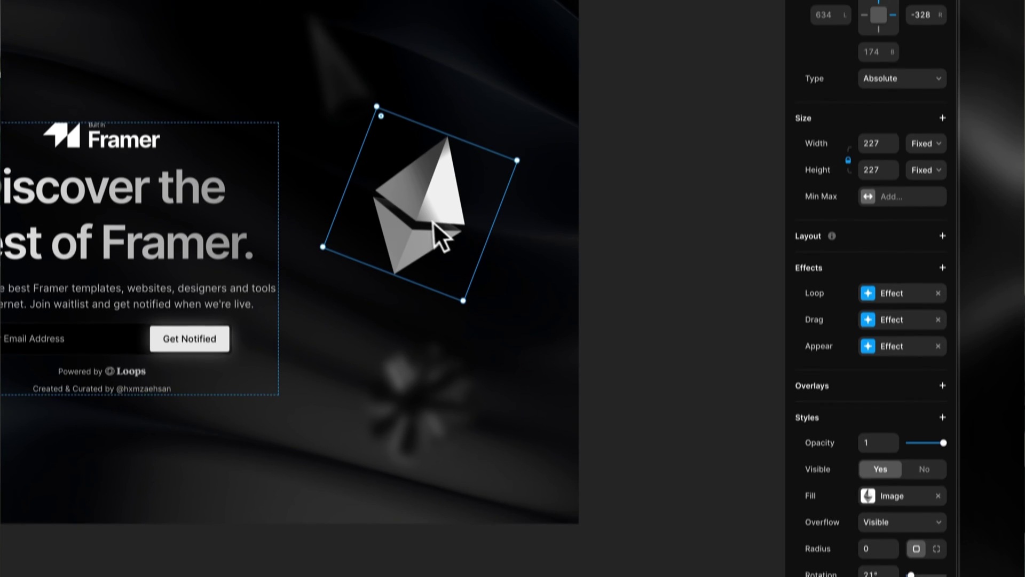
left_click(881, 245)
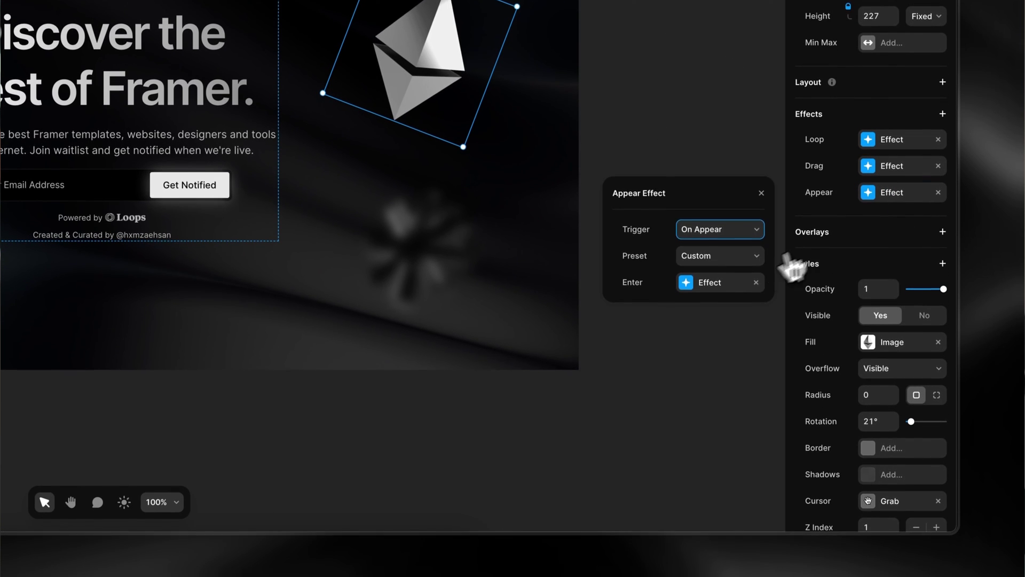
left_click(726, 340)
left_click(705, 331)
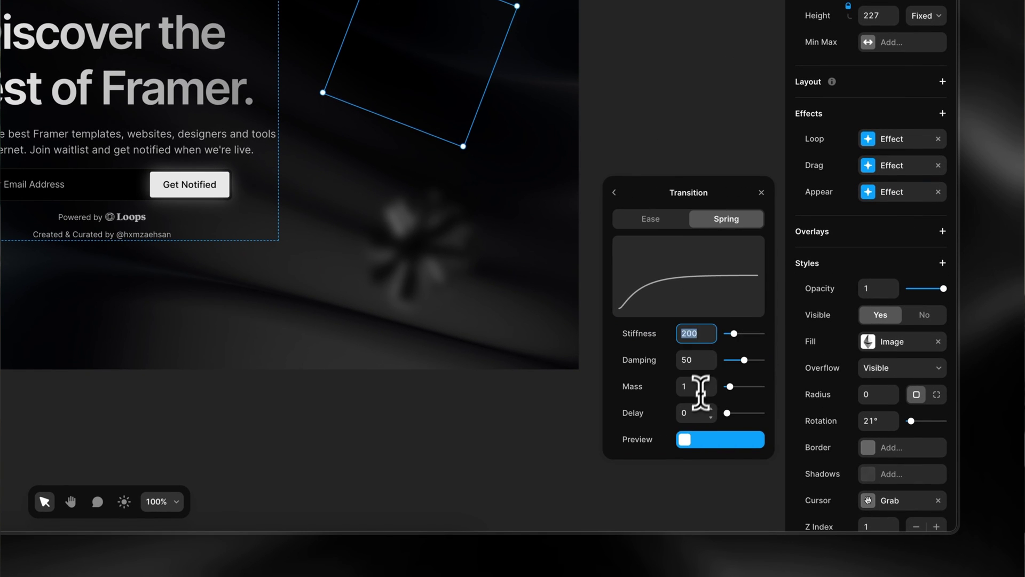
left_click(692, 413)
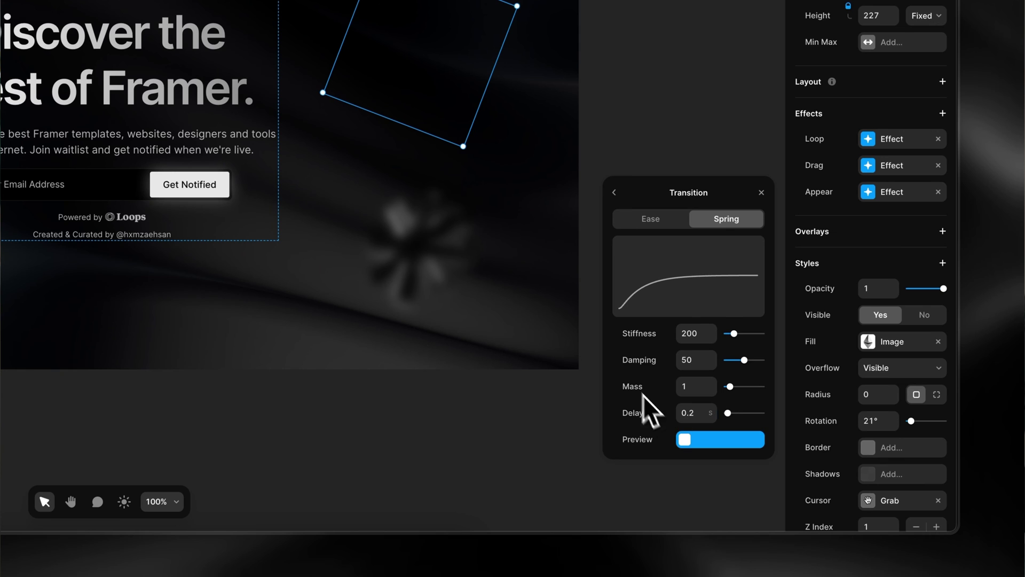
left_click(451, 264)
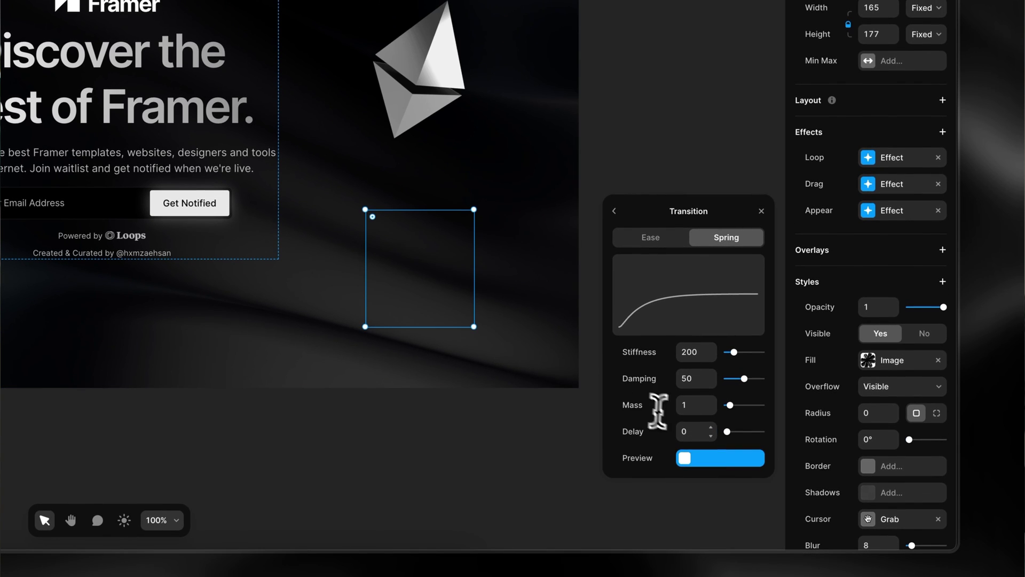
left_click(691, 430)
type(".4")
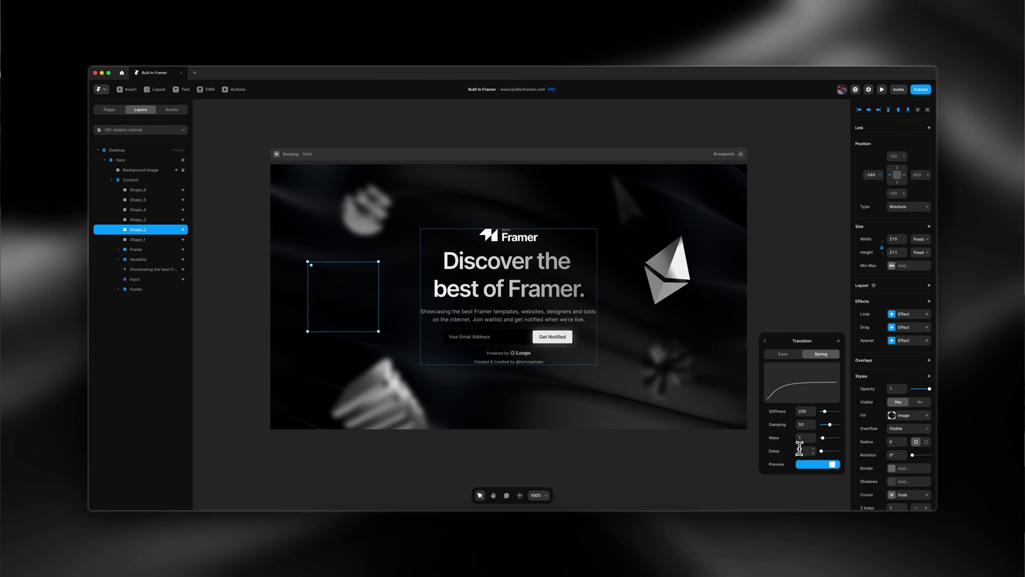
Step: Deselect all and preview the Desktop hero page to watch the shapes animate in
left_click(631, 457)
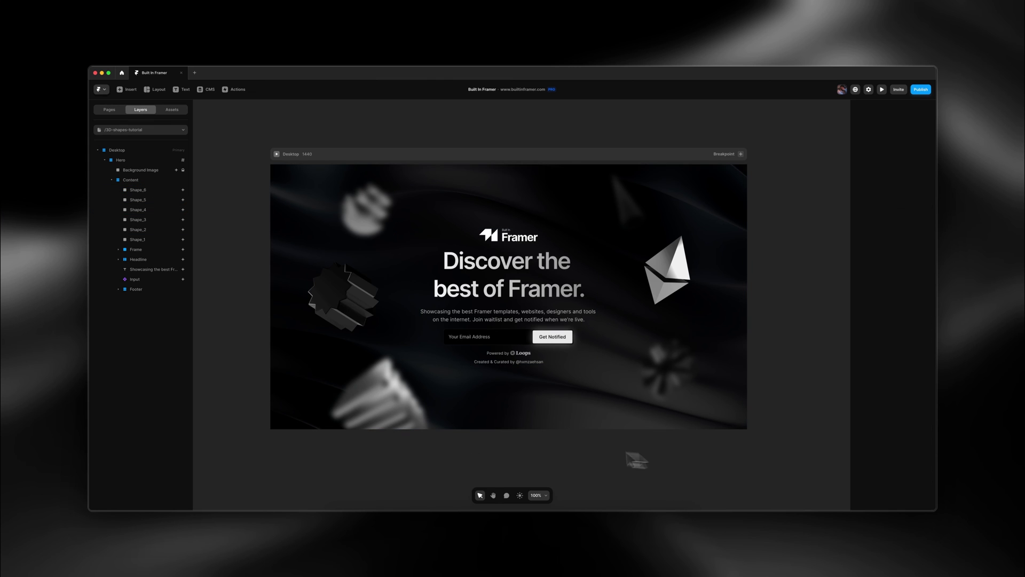
left_click(277, 155)
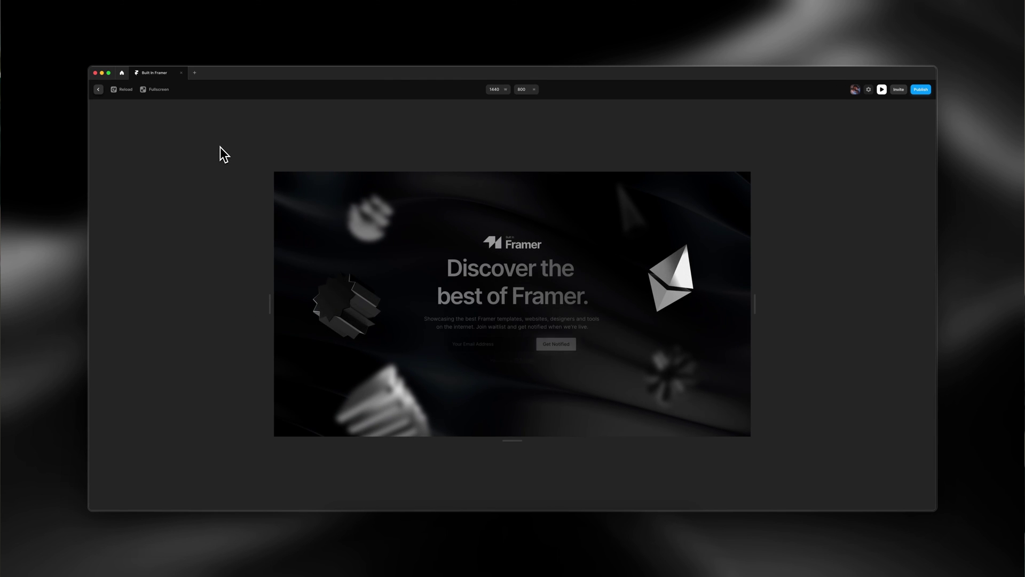